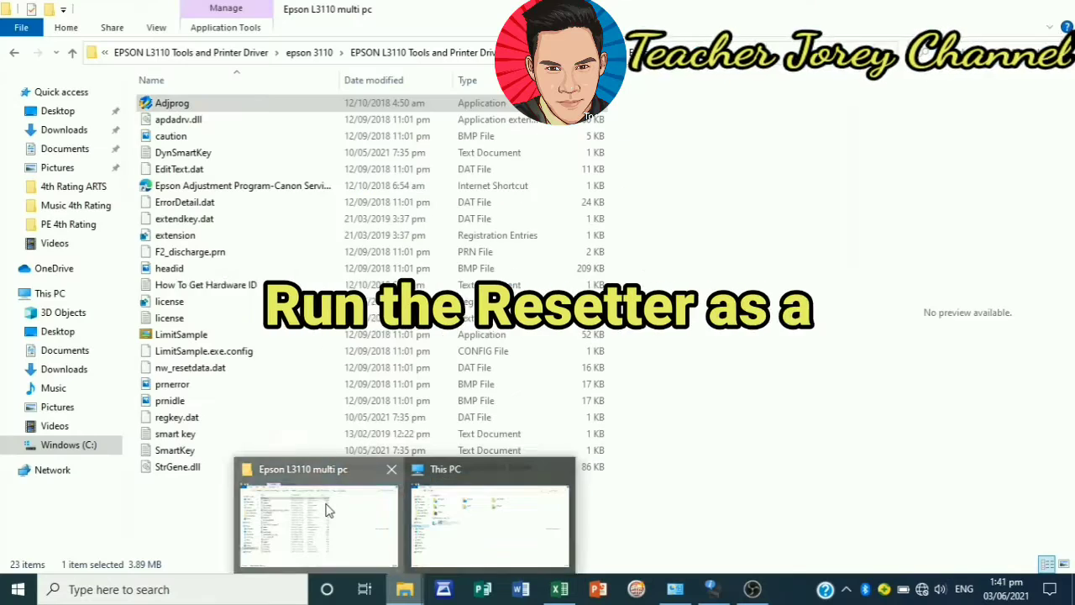
Step: Run Adjprog from the Epson L3110 multi pc folder as administrator
click(317, 504)
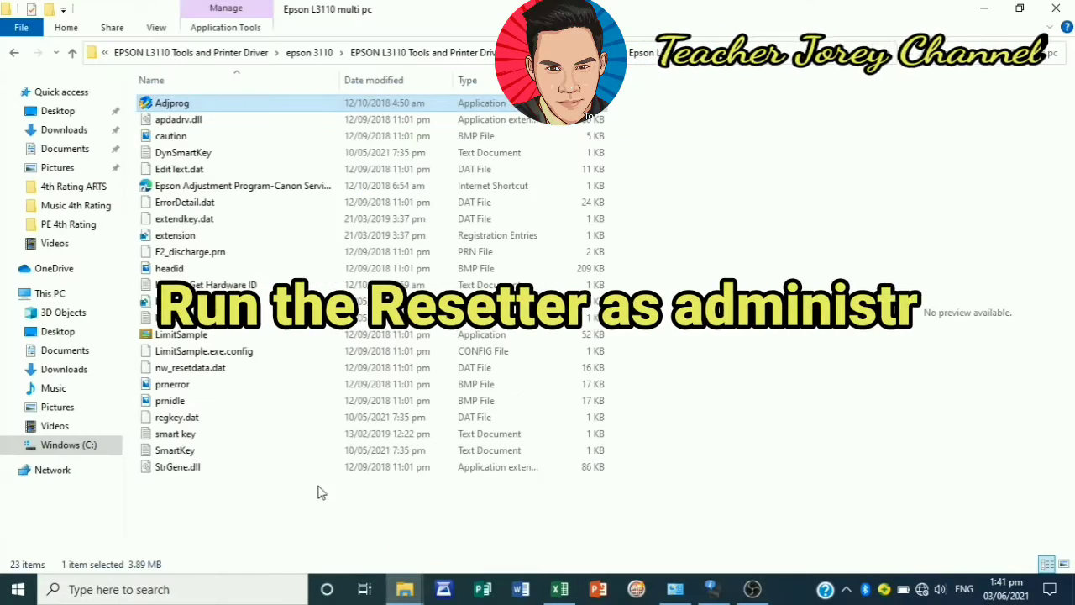
right_click(256, 107)
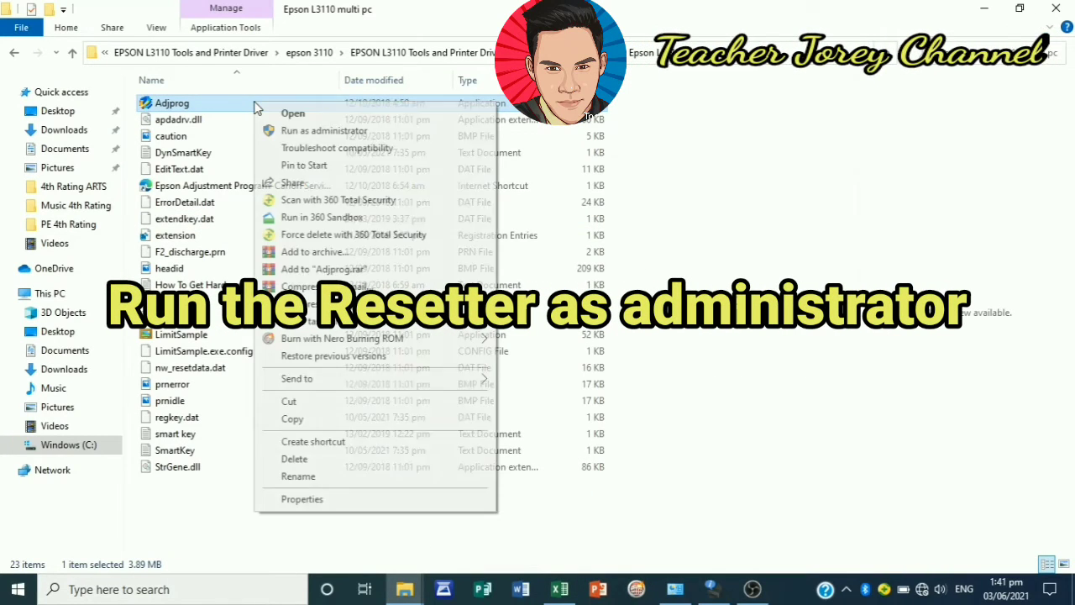
click(306, 132)
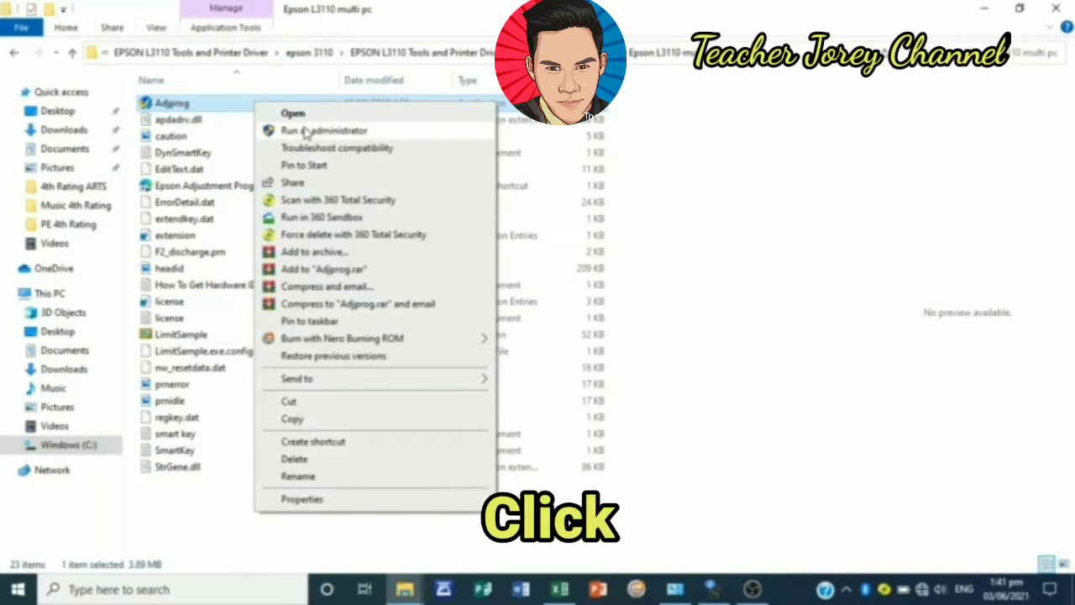
click(308, 131)
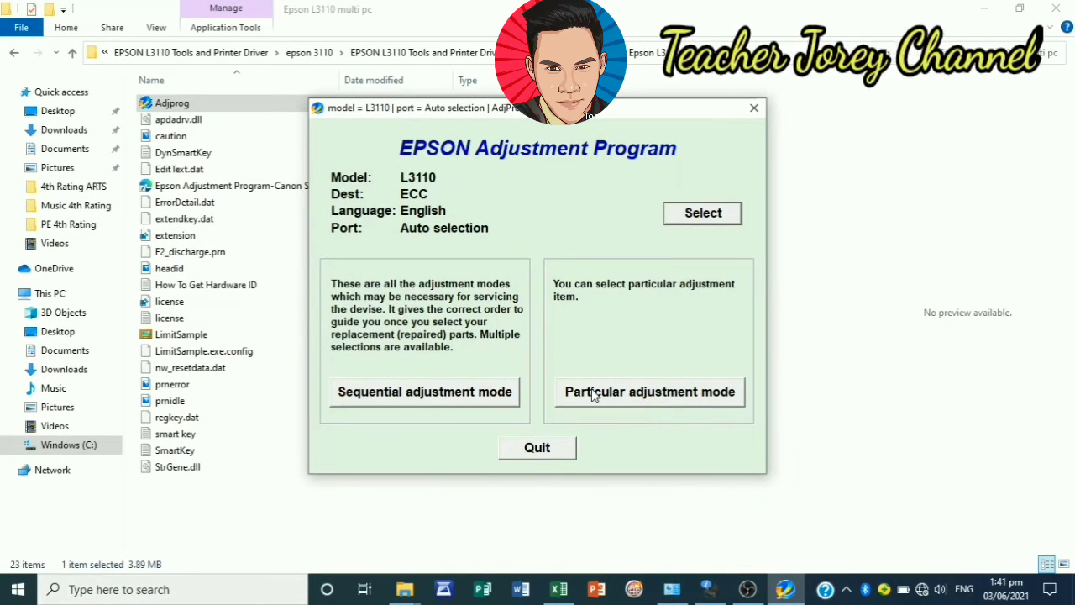
Step: Enter Particular adjustment mode and open the Waste ink pad counter maintenance item
click(593, 395)
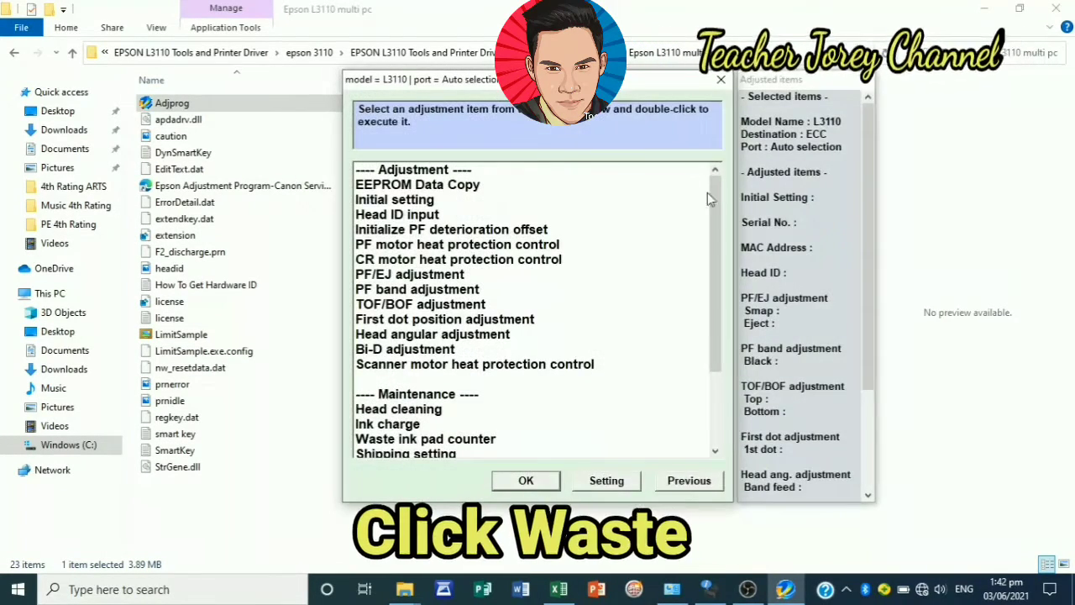
drag(713, 191, 698, 265)
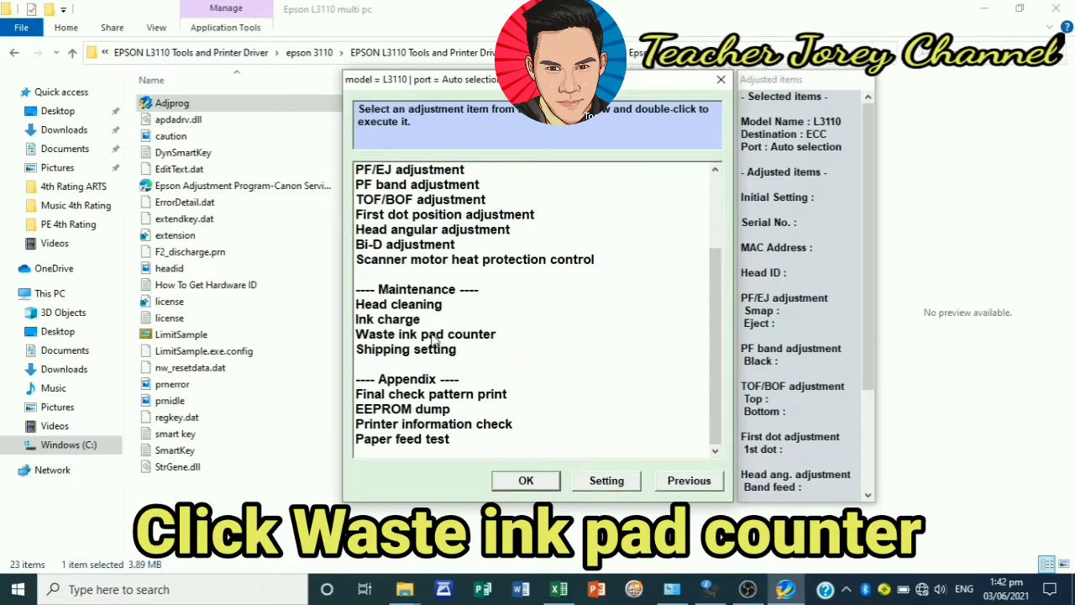
click(400, 336)
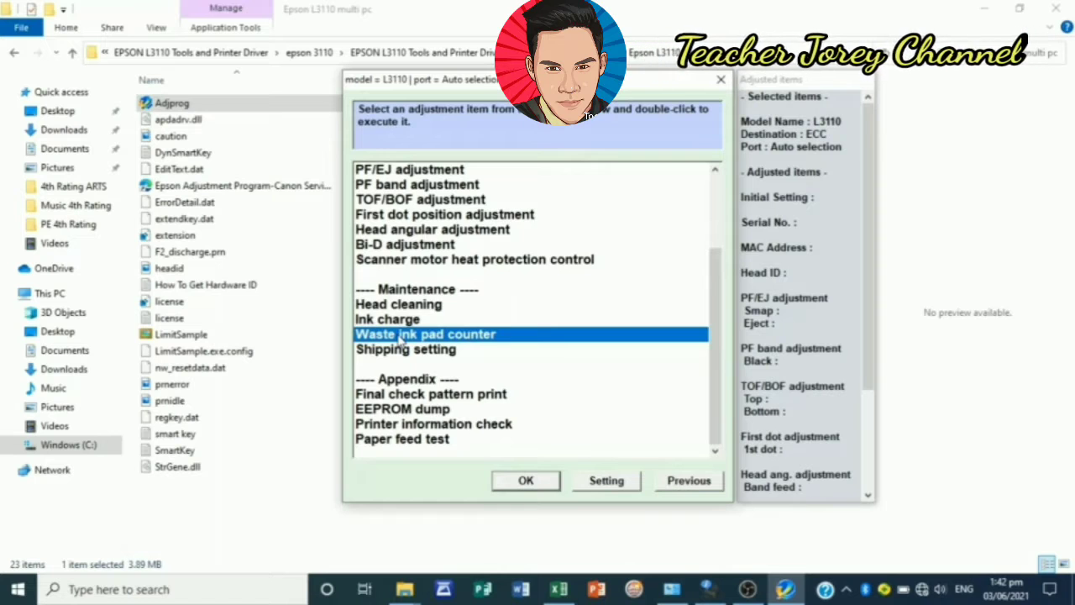
click(501, 480)
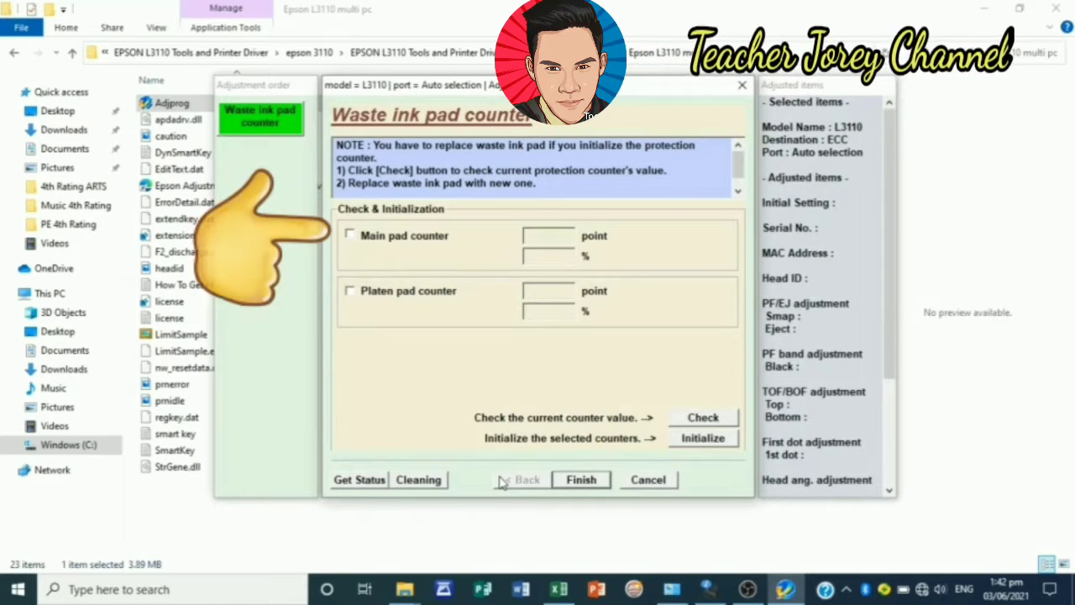
Step: Check the main pad counter's current value, then initialize that counter and acknowledge the printer power-off and completion notices
click(350, 236)
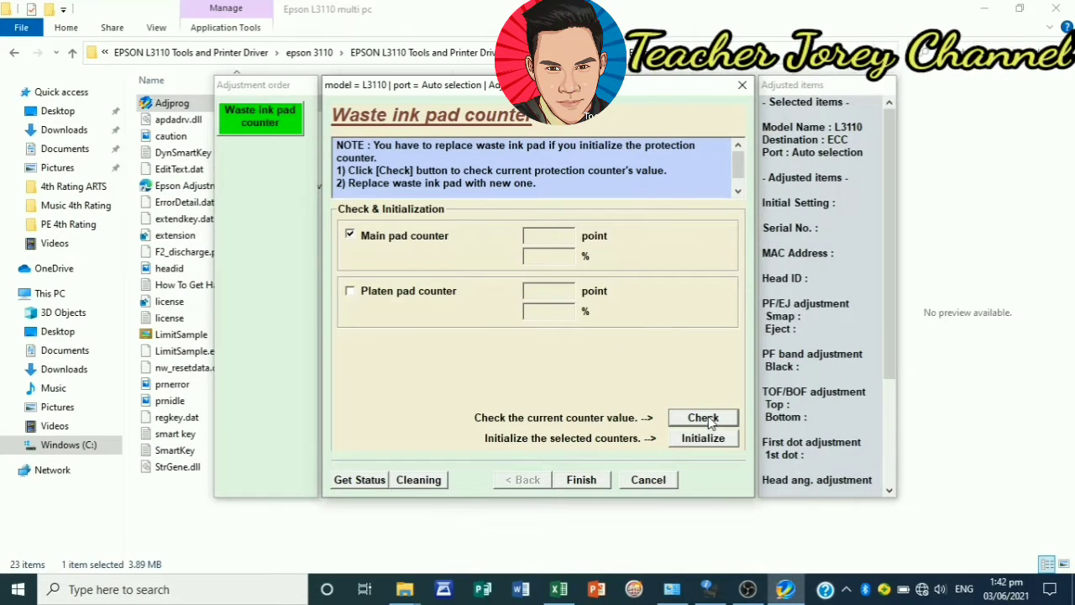
click(710, 420)
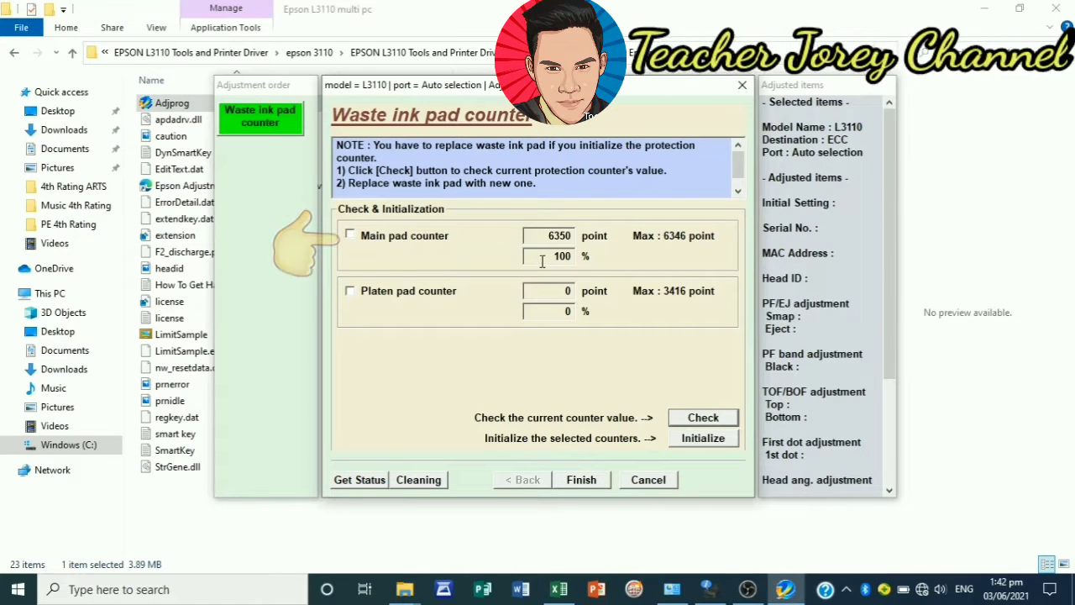
click(350, 236)
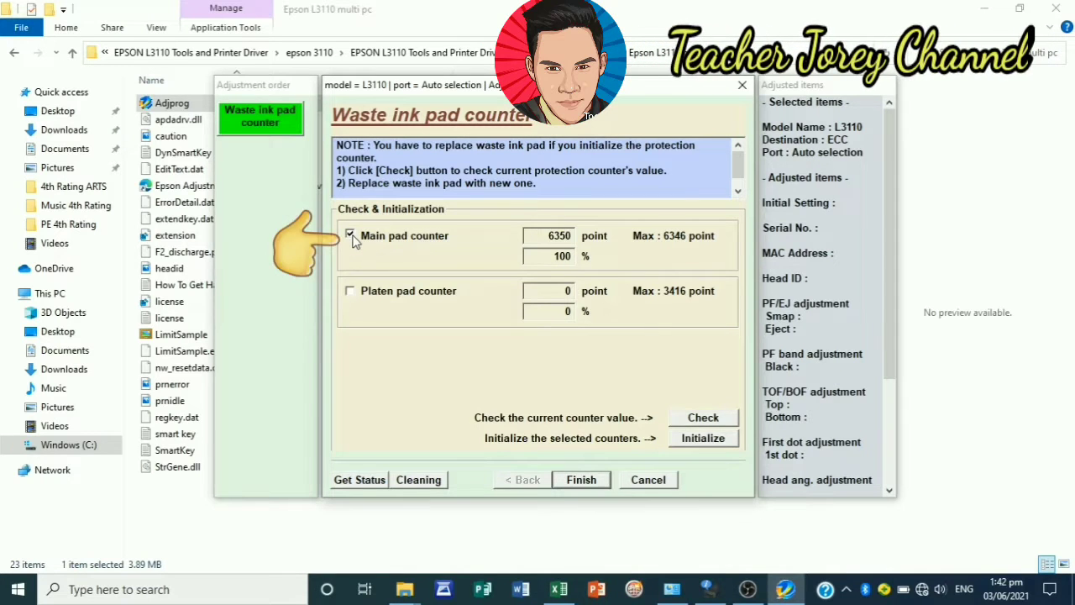
click(695, 448)
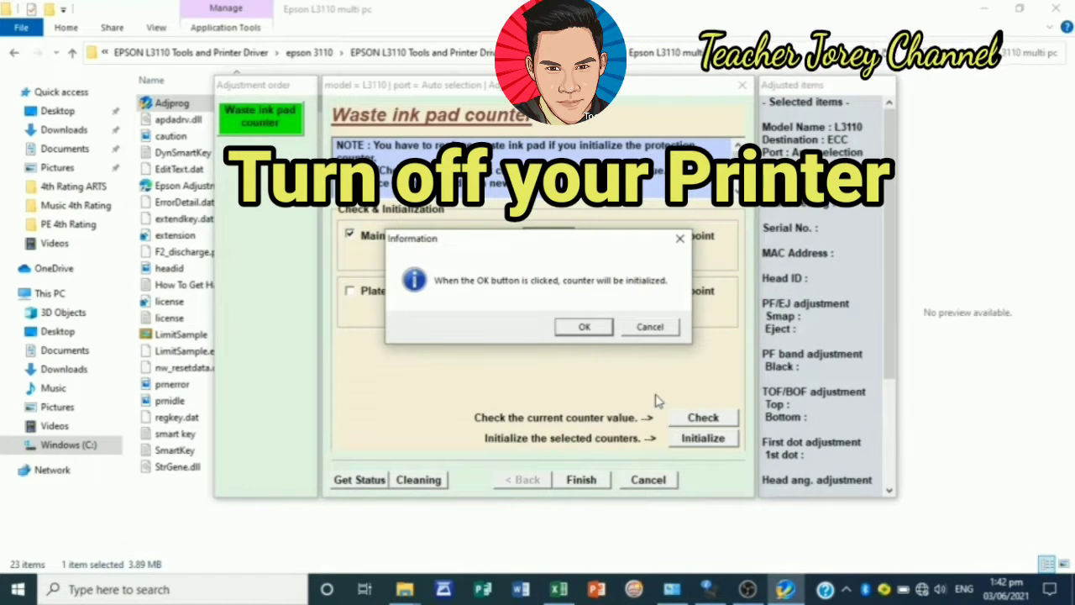
click(584, 327)
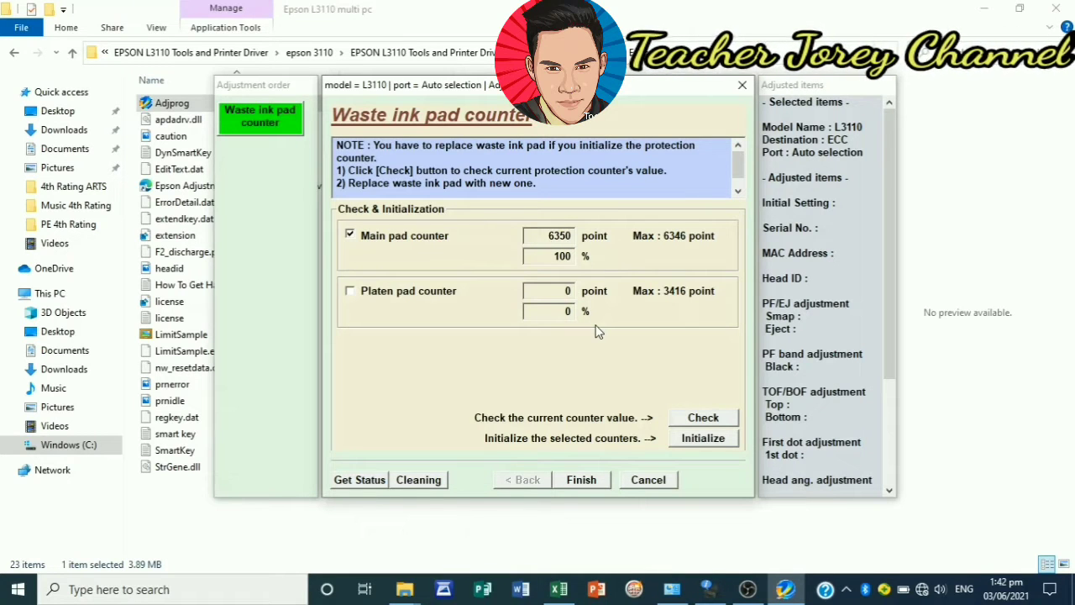
click(702, 439)
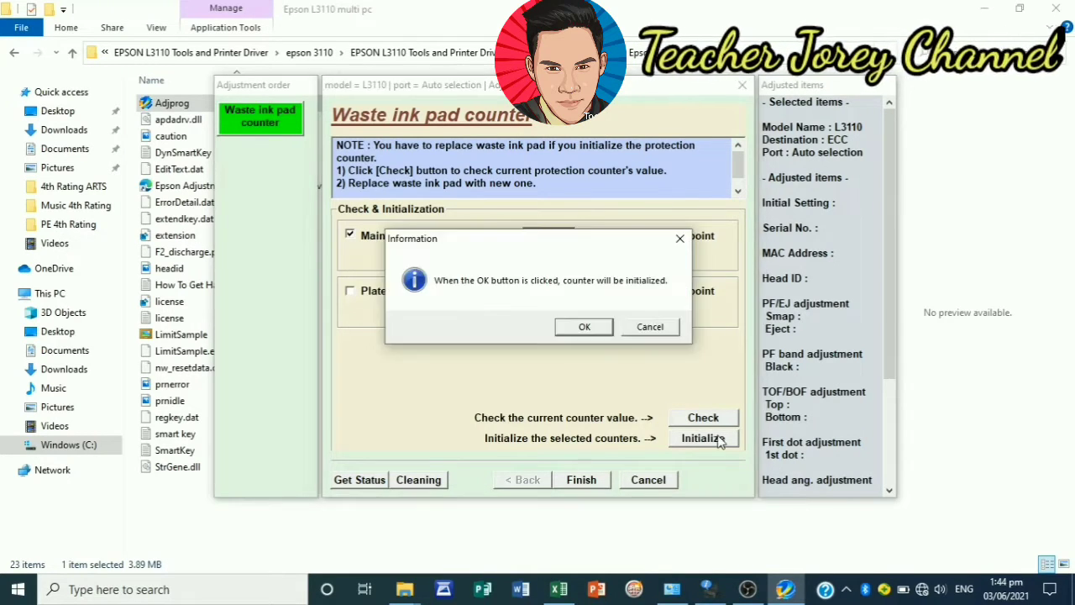
click(571, 327)
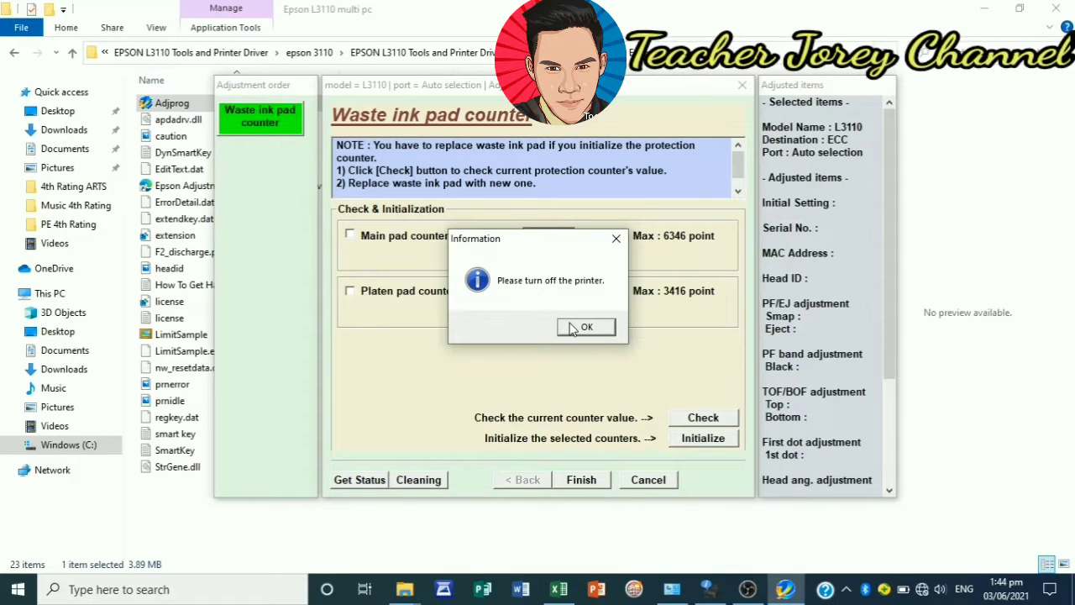
click(571, 327)
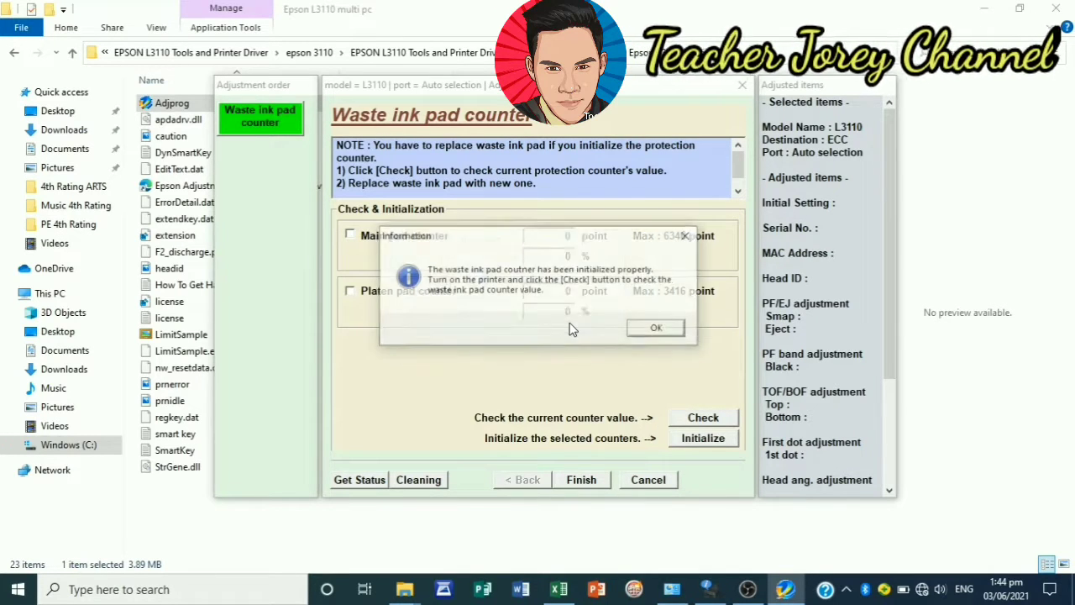
click(648, 328)
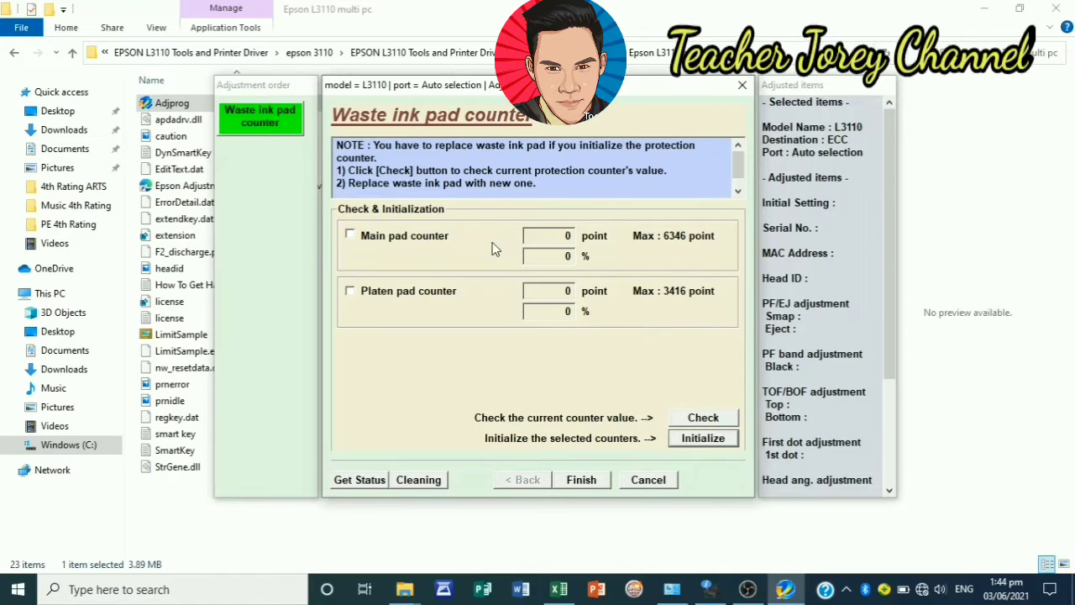
Step: Select the main pad counter and check its value again following the initialization
click(350, 235)
click(396, 237)
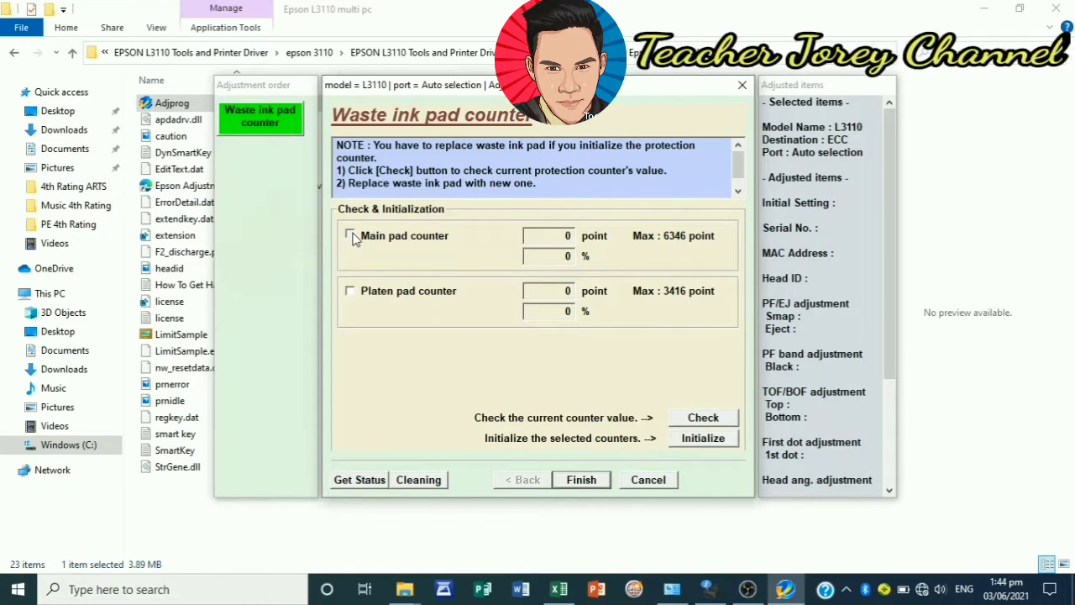
click(349, 235)
click(400, 239)
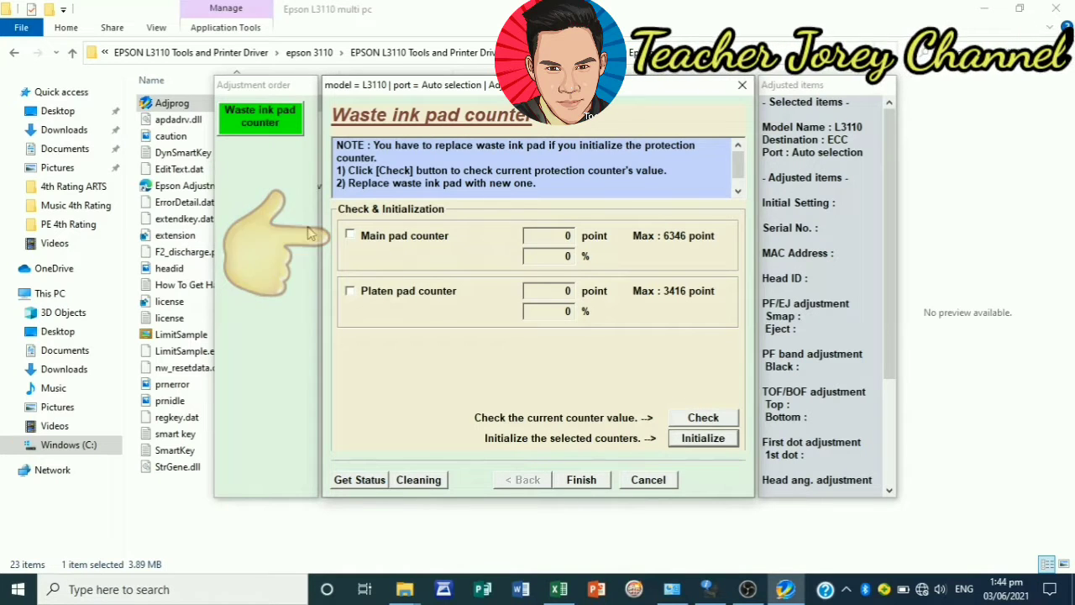
click(351, 237)
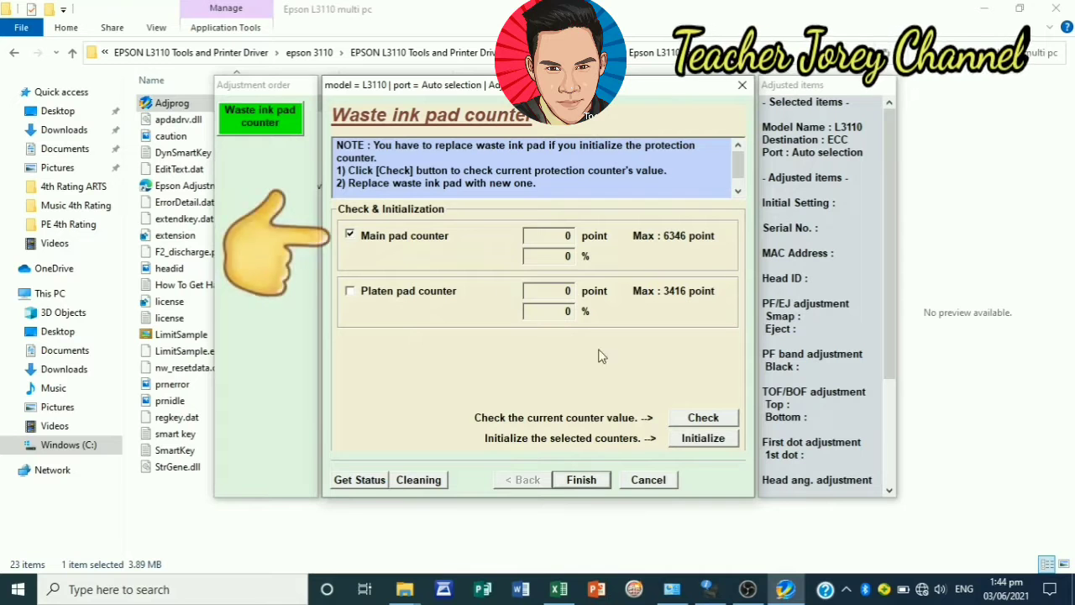
click(404, 246)
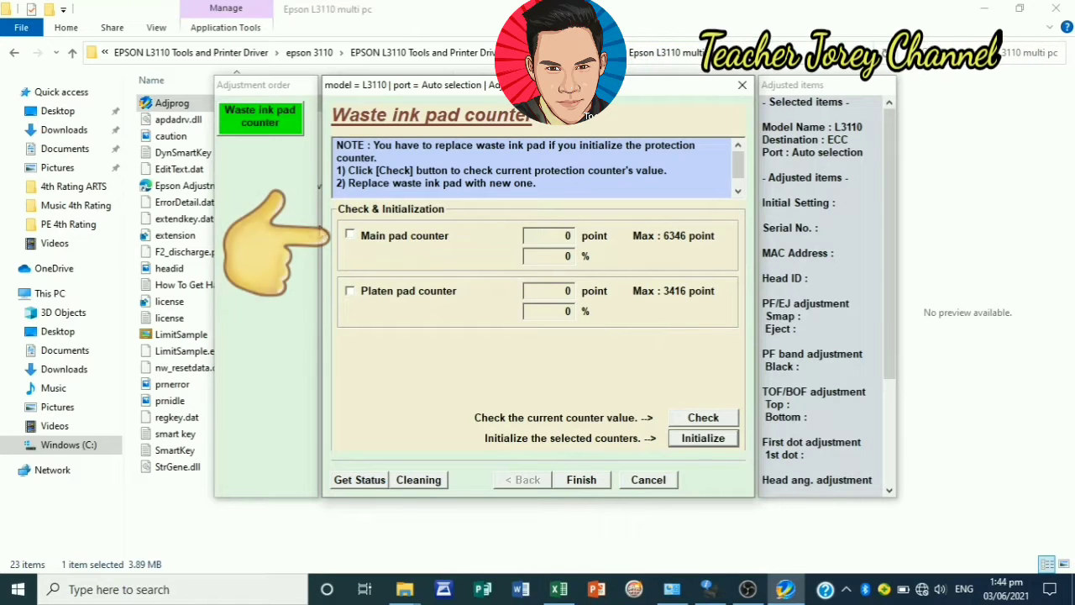
click(353, 238)
click(352, 239)
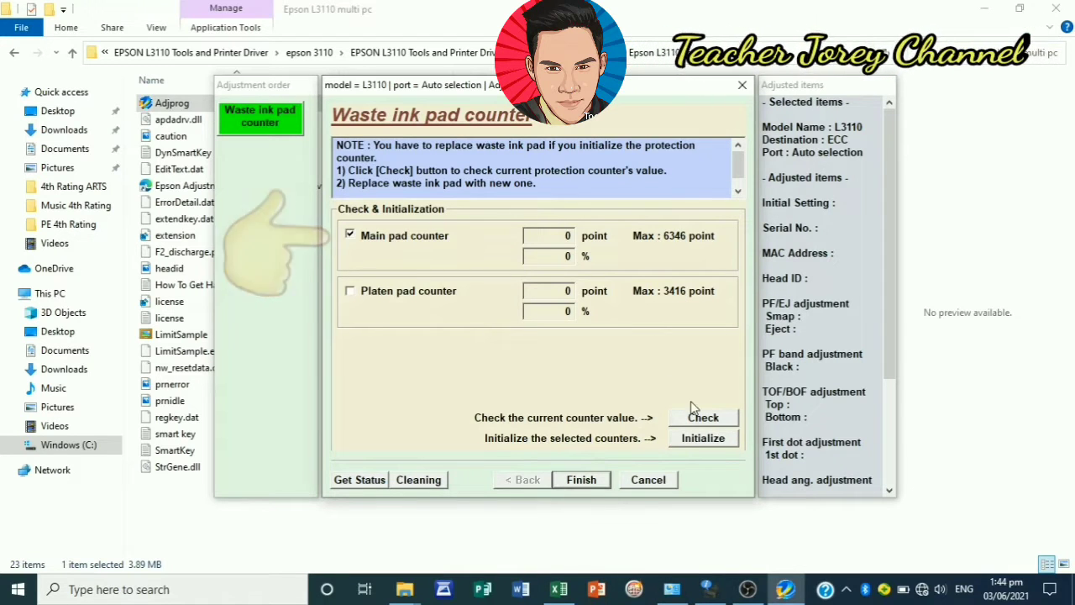
click(697, 436)
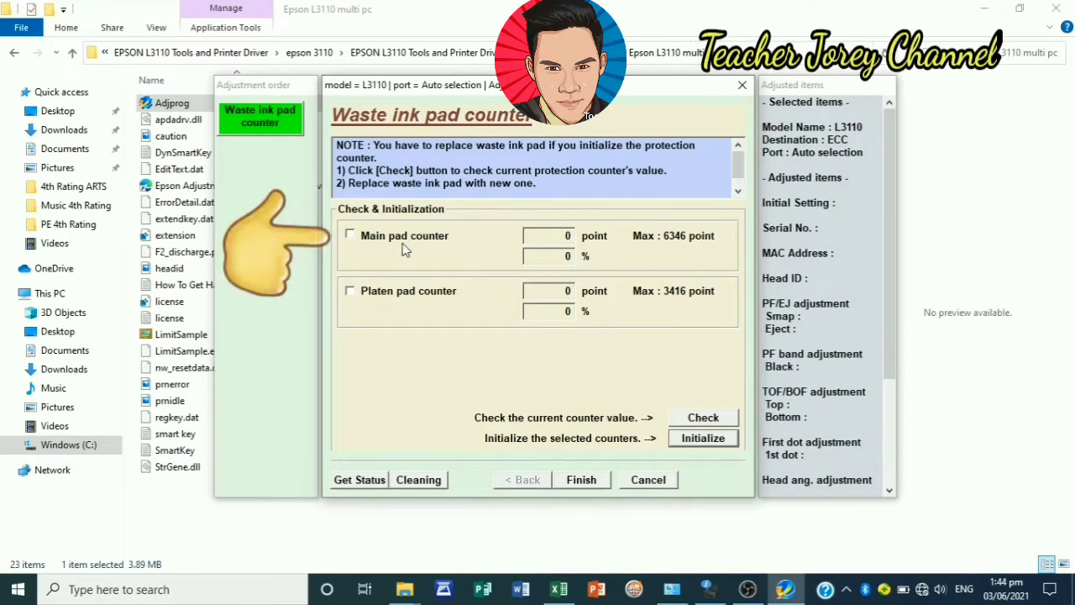
click(352, 237)
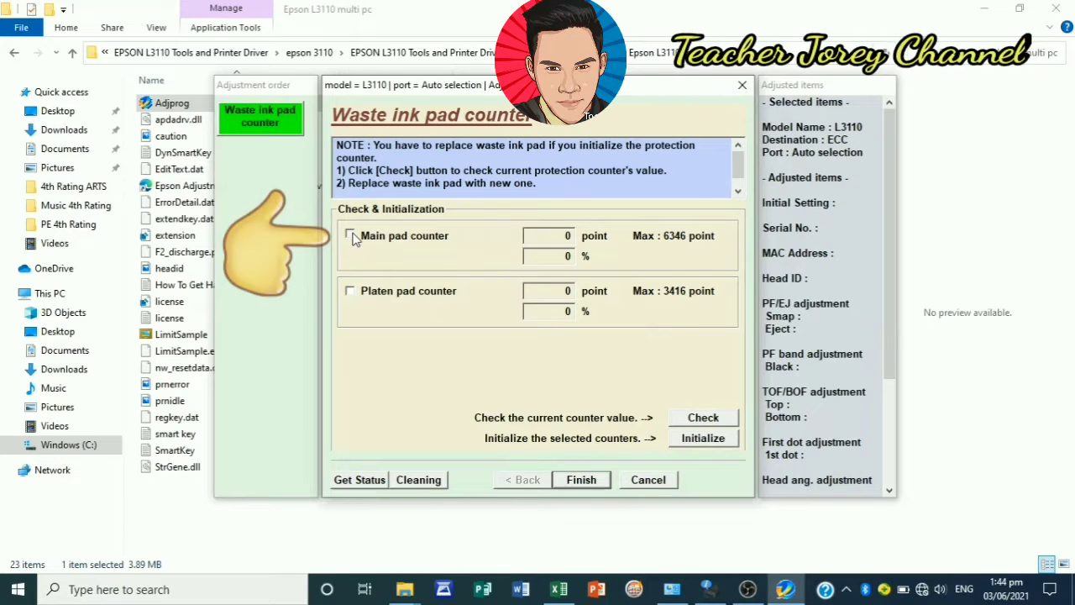
click(693, 418)
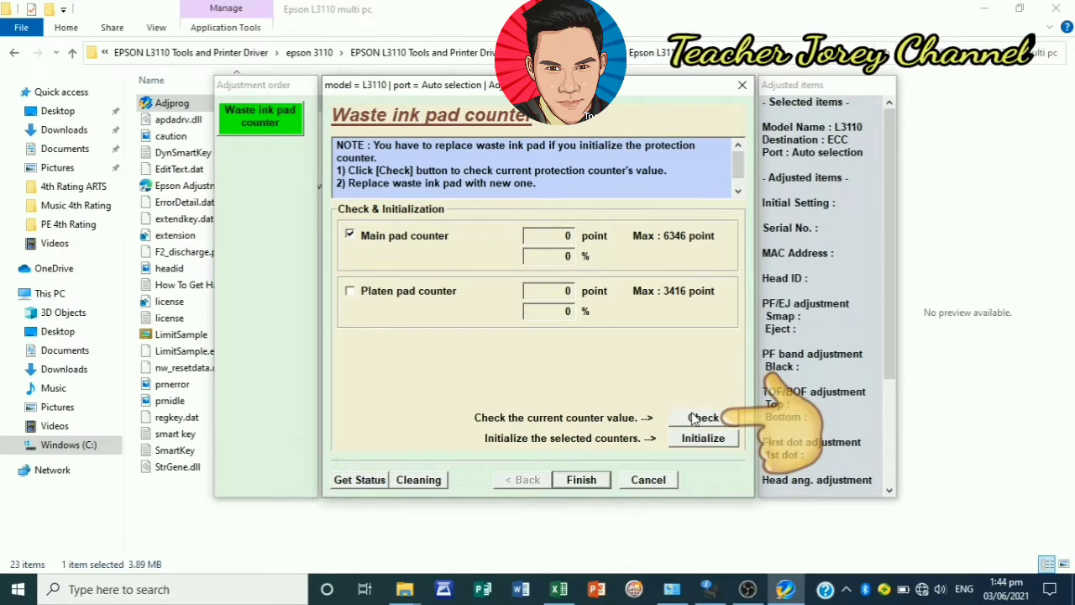
click(694, 419)
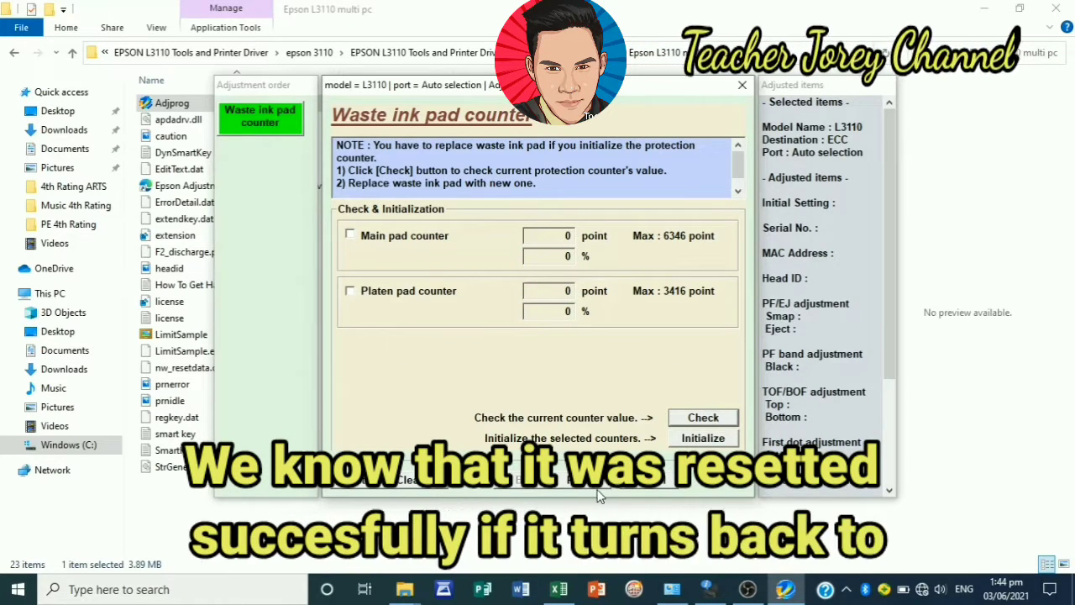
click(694, 418)
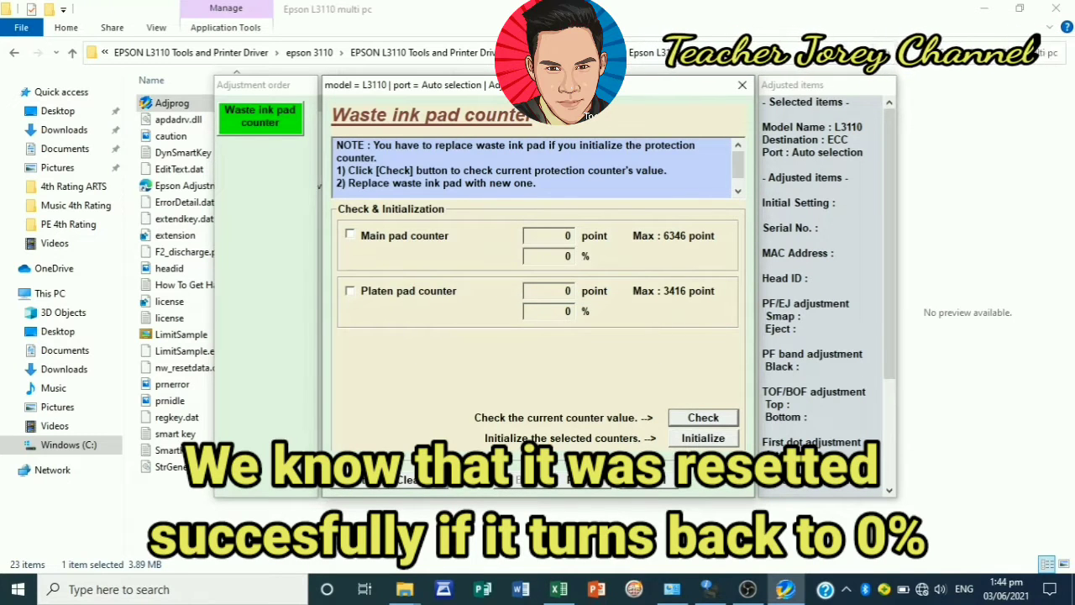
click(698, 418)
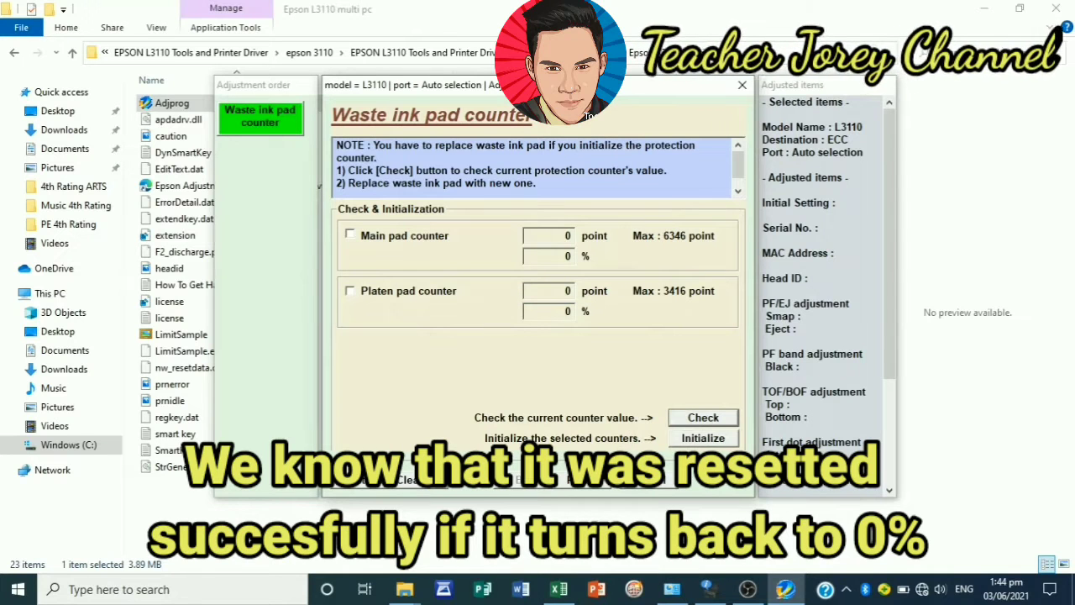
click(694, 419)
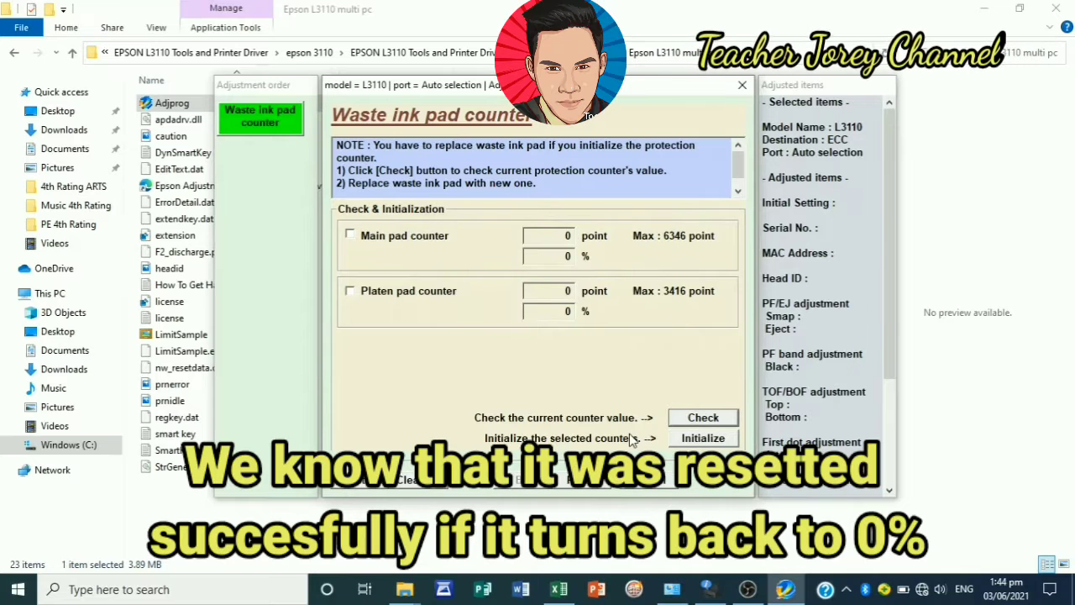